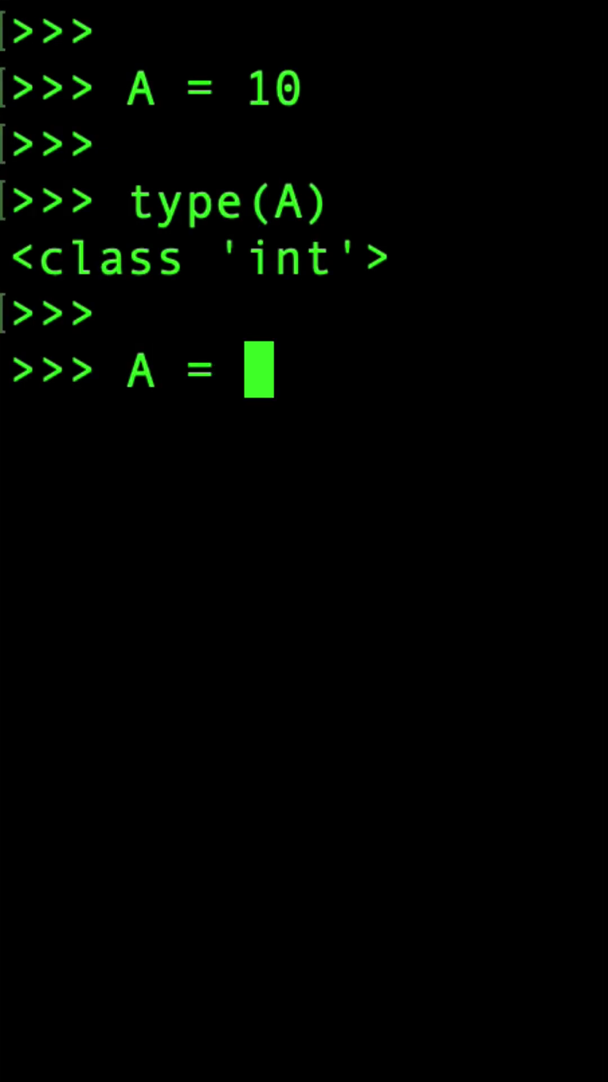
type("\"Pyth")
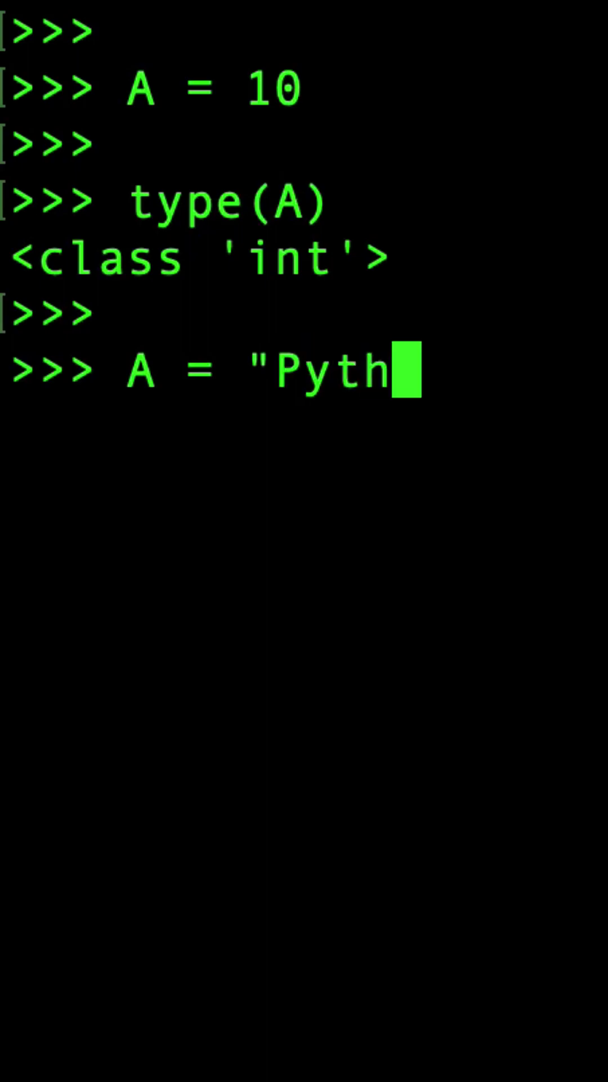
type("on\"")
- Assign "Python" to A and check that type(A) prints <class 'str'>
key("Return")
key("Return")
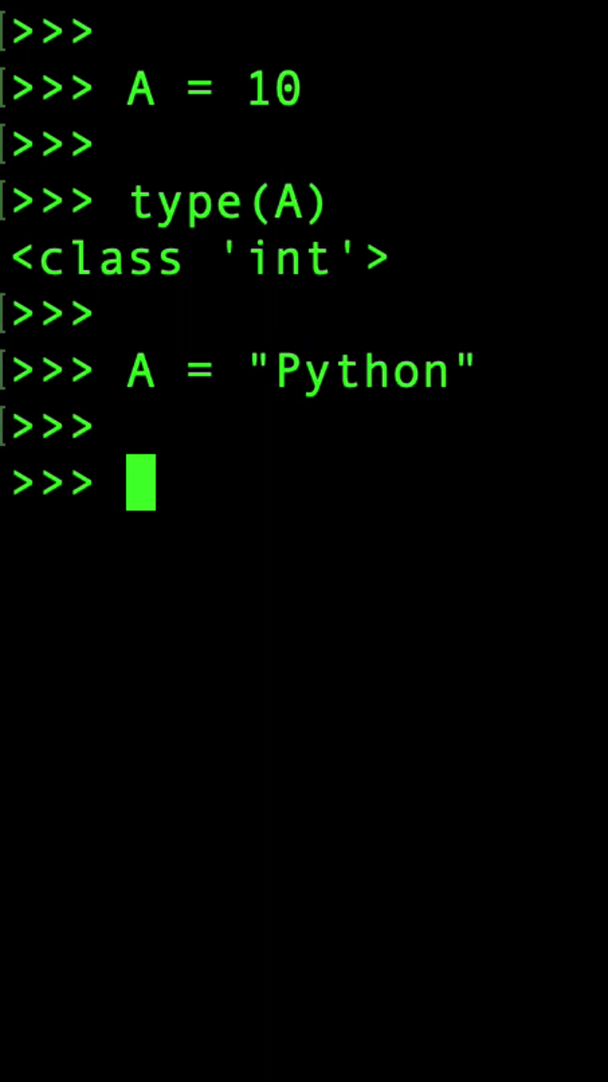
type("typr")
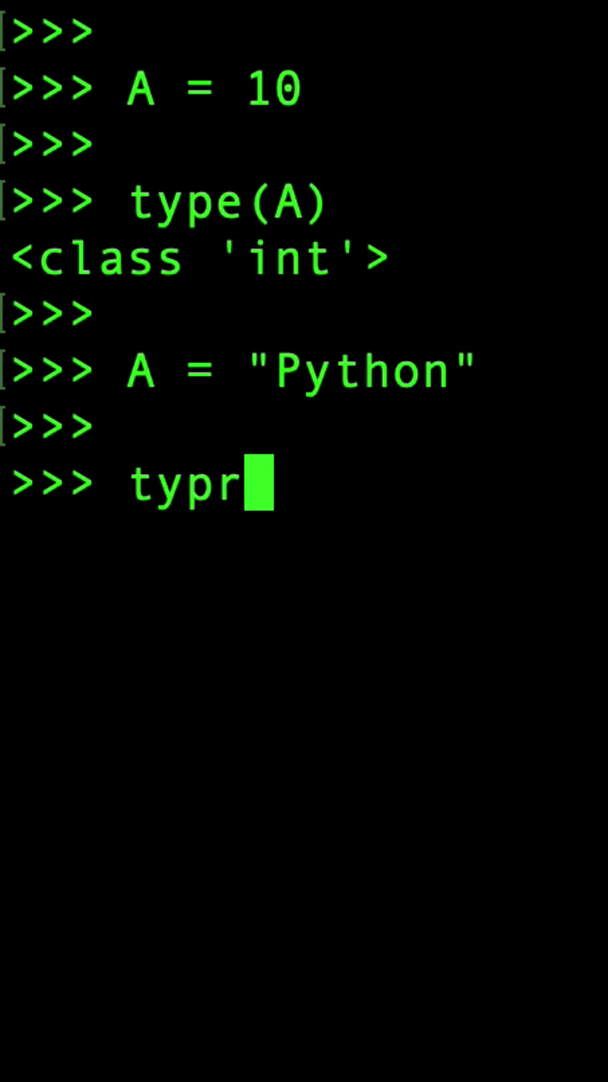
type("(A)")
key("Return")
key("Return")
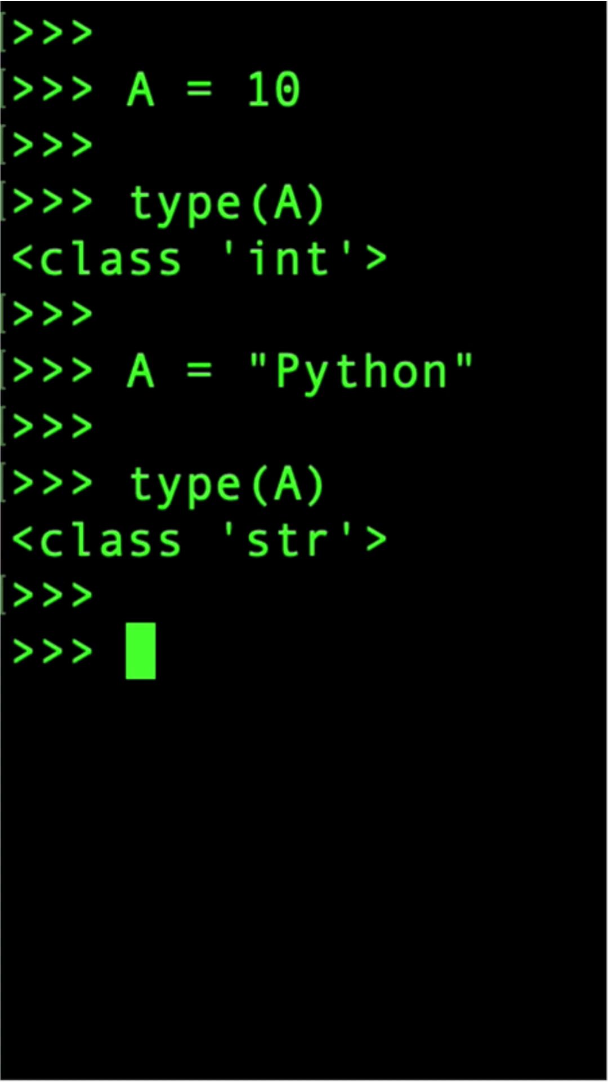
type("A:")
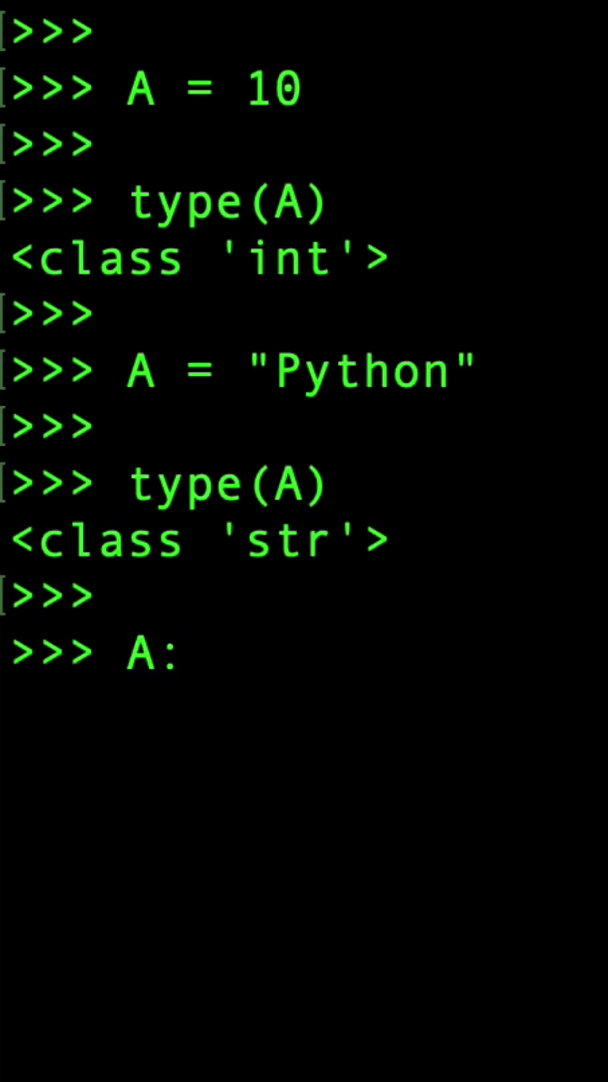
type("float = 11.5")
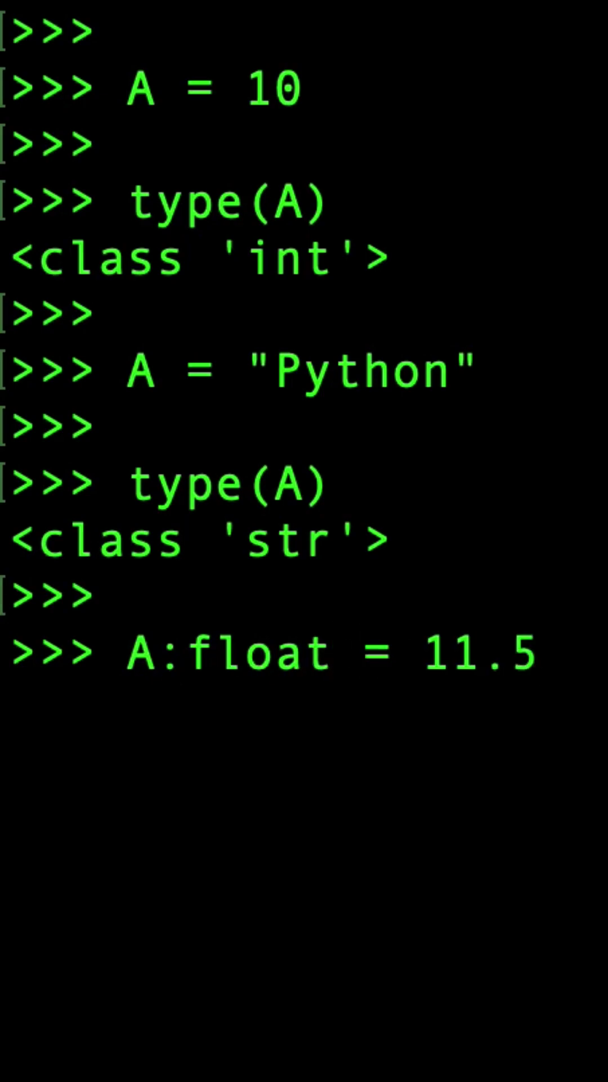
- Assign A:float = 11.5 and check that type(A) prints <class 'float'>
key("Return")
key("Return")
type("type(A)")
key("Return")
key("Return")
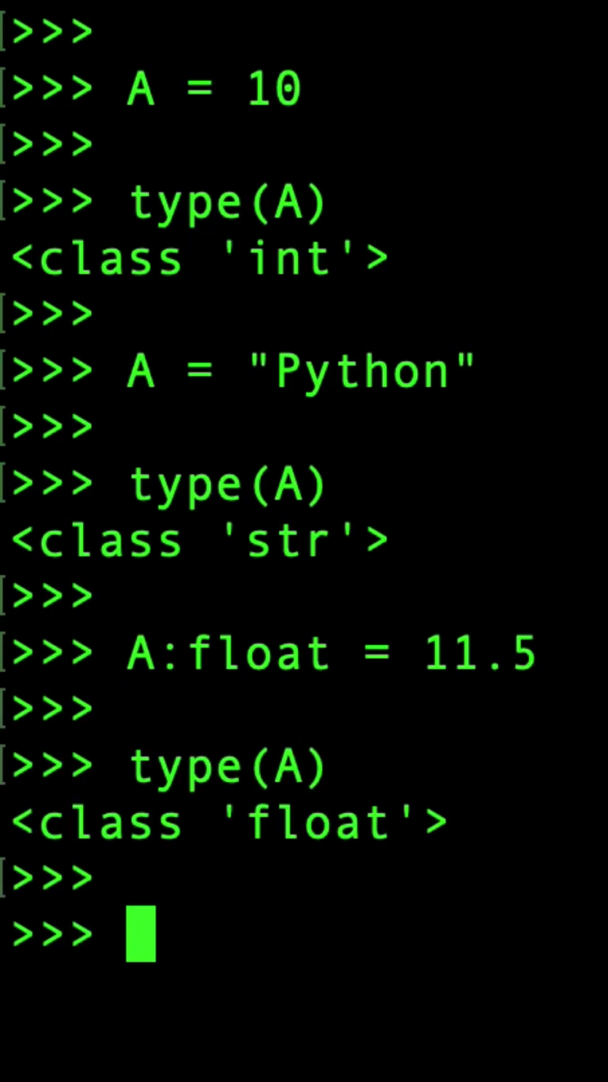